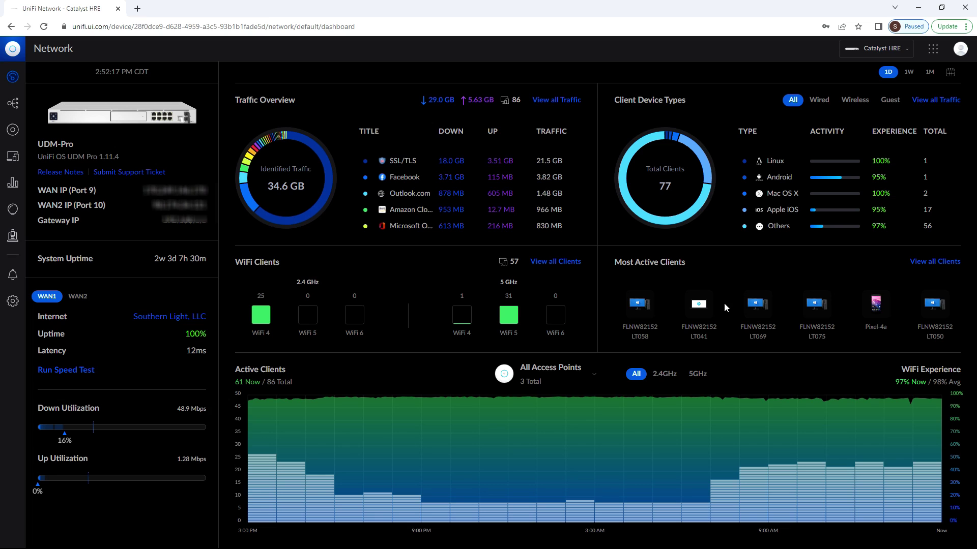
mouse_move(728, 440)
click(10, 106)
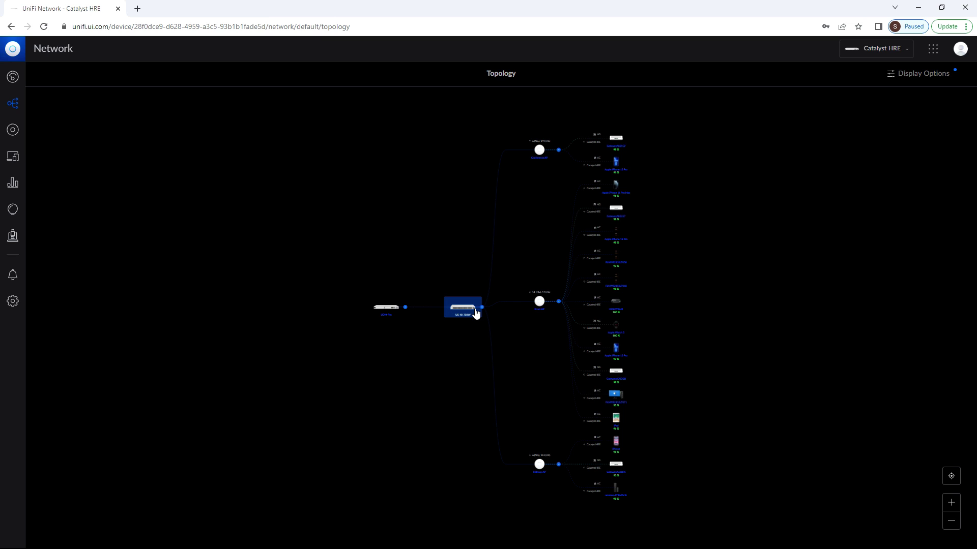
- Zoom the topology map in and out, then list the 5 online UniFi devices
scroll(542, 319, up, 5)
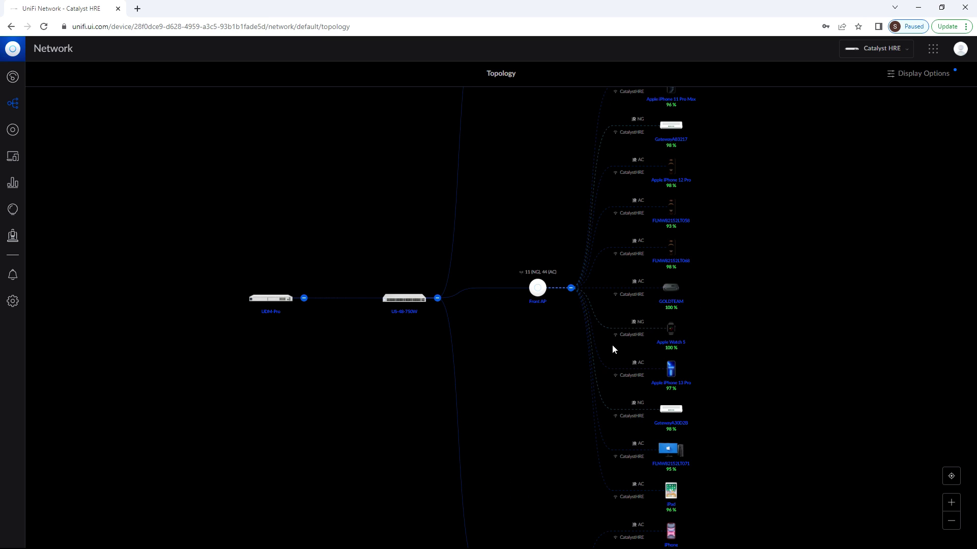
scroll(643, 312, up, 2)
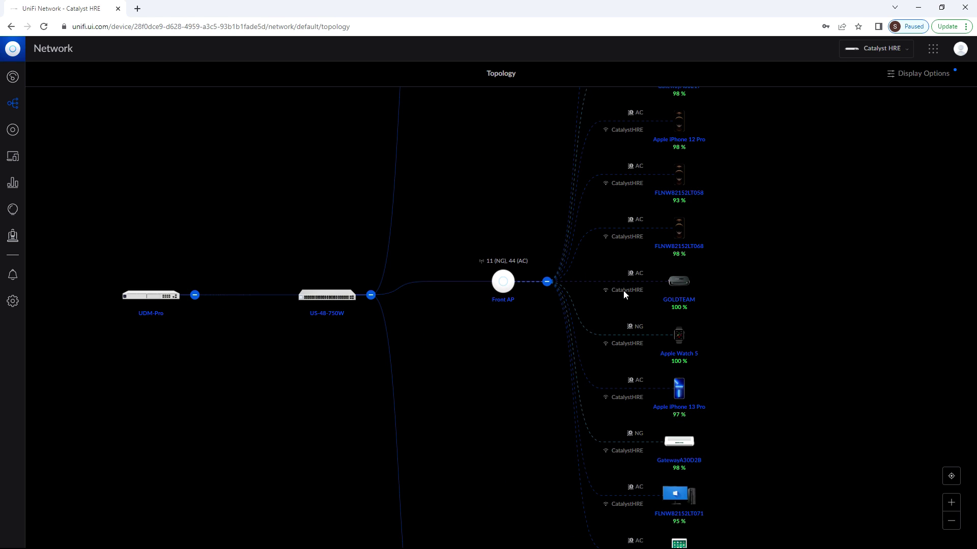
scroll(623, 290, down, 3)
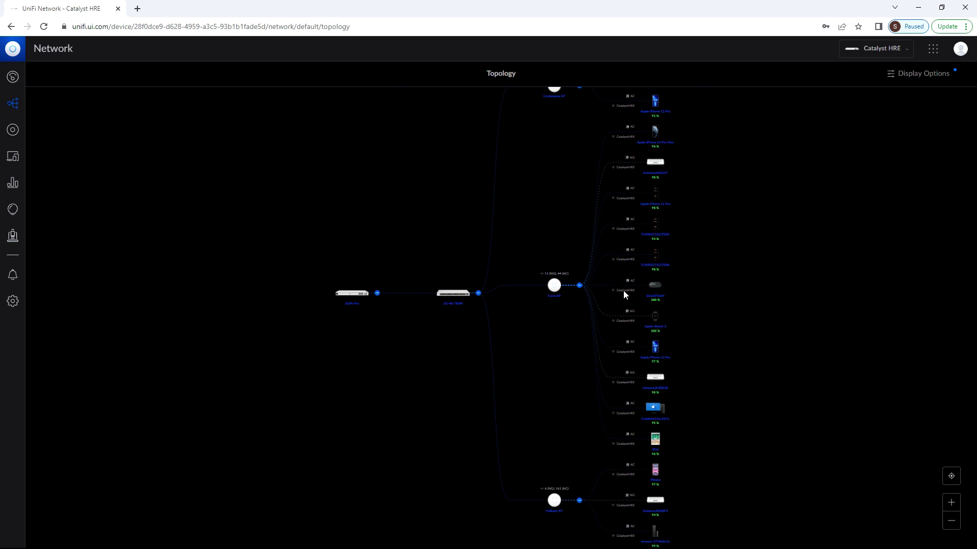
scroll(623, 291, down, 1)
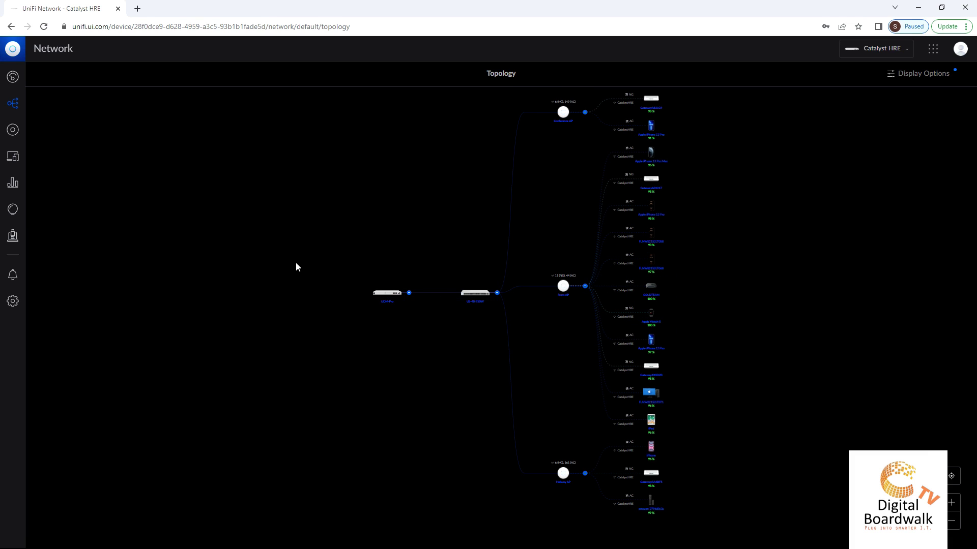
click(13, 131)
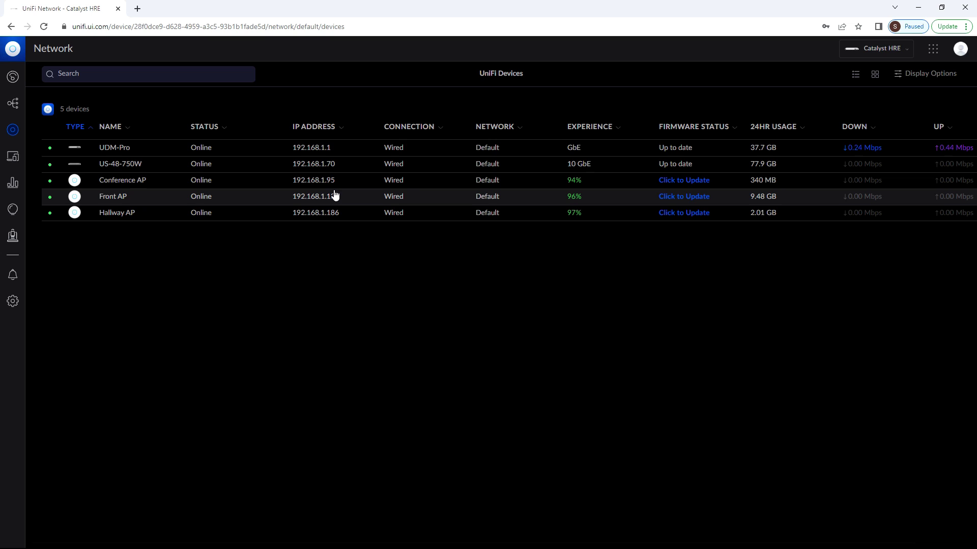
click(261, 183)
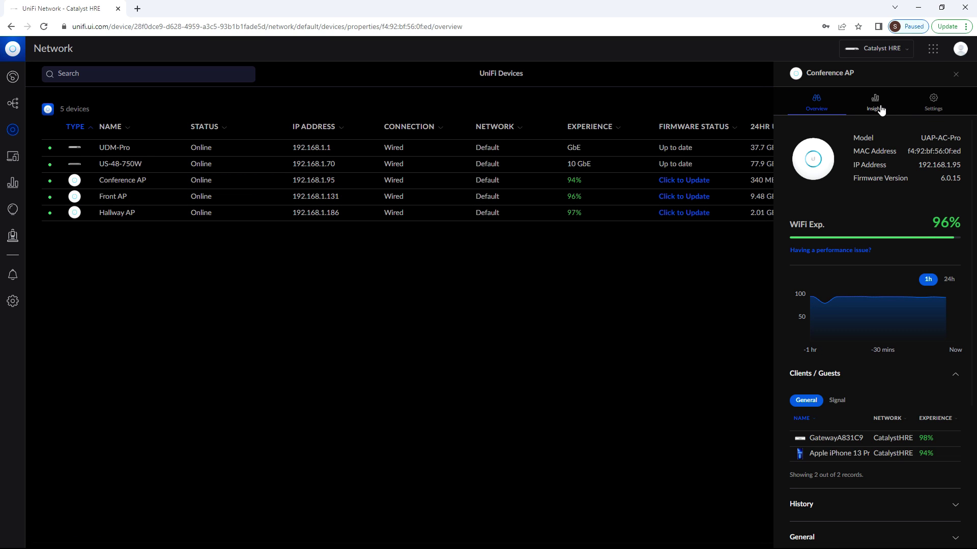
click(942, 103)
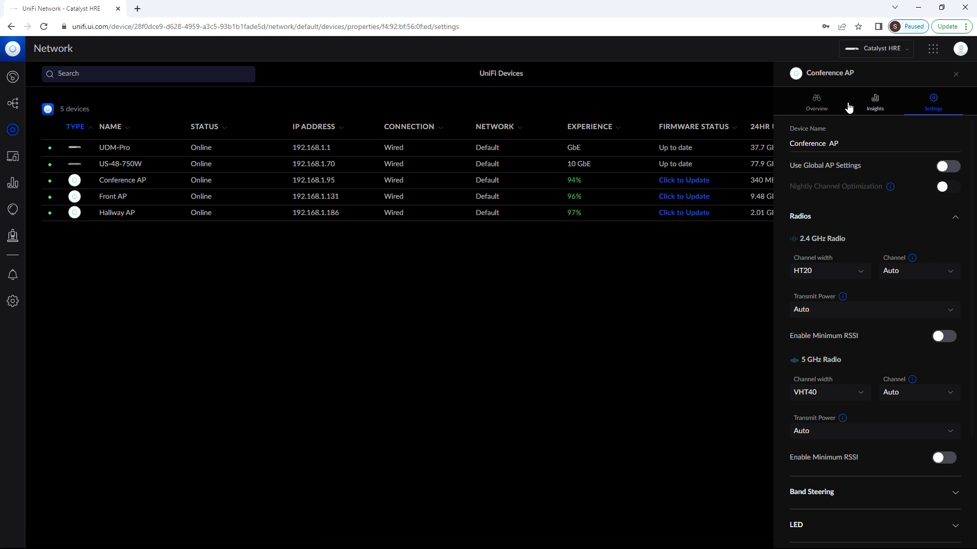
click(817, 101)
click(955, 75)
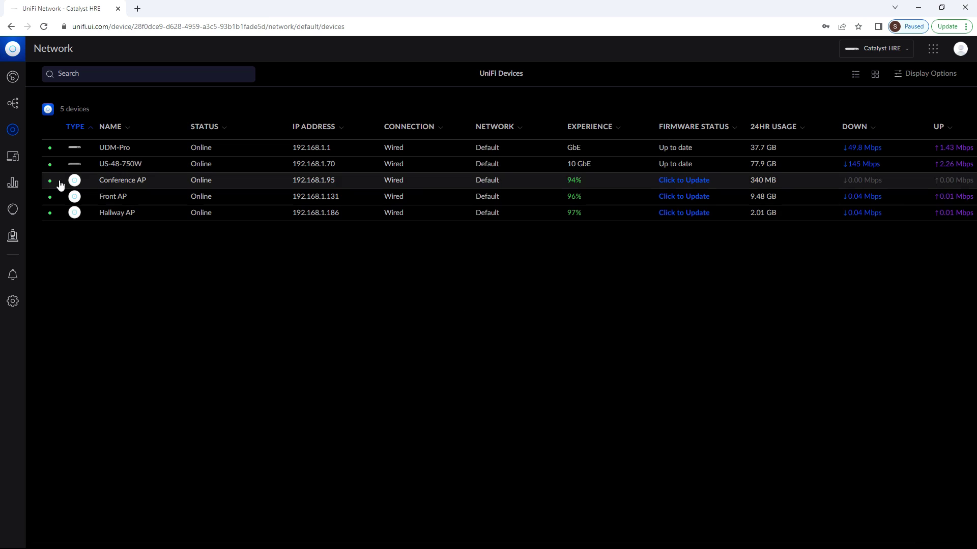
- List connected clients with their vendor, connection type, IP, experience, 24-hour usage and uptime
click(12, 157)
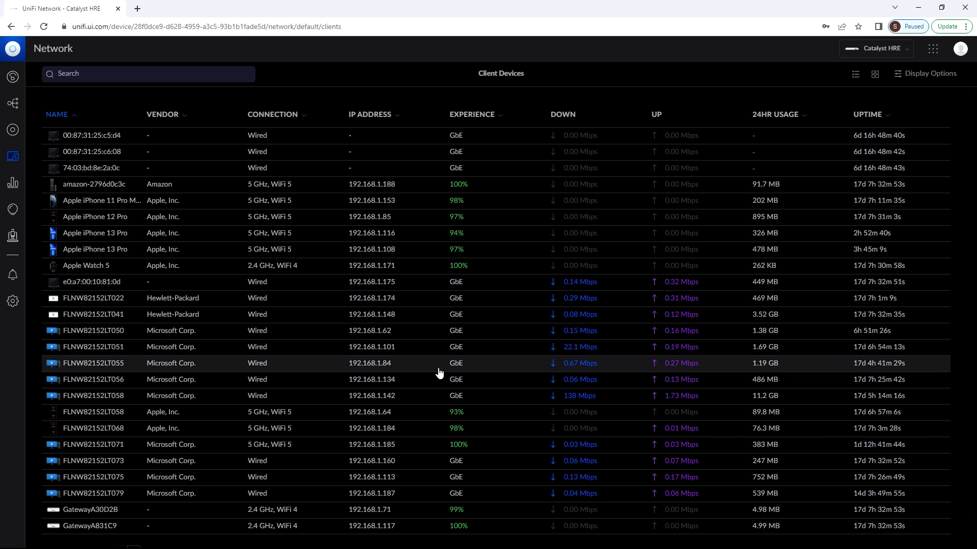
- Show Traffic Overview with the daily traffic chart and application usage breakdown
click(12, 187)
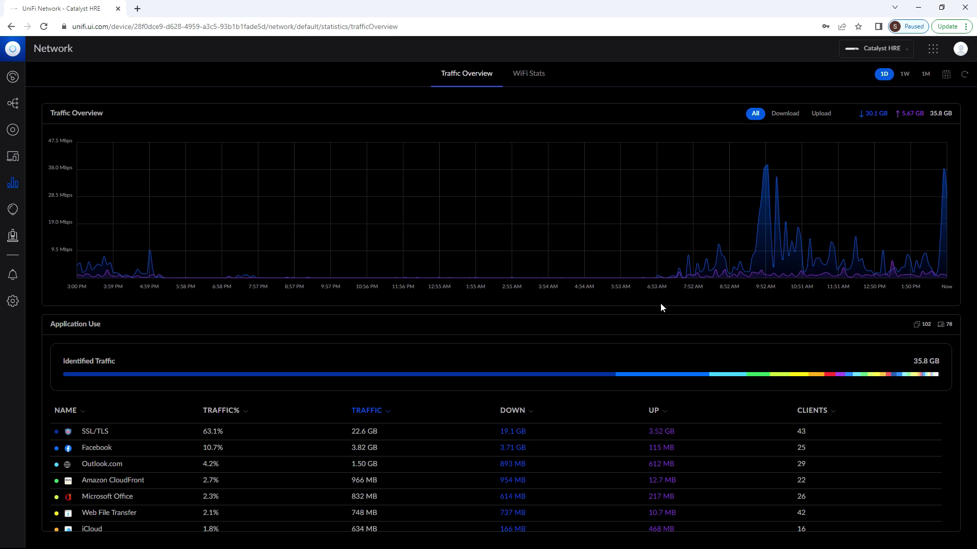
mouse_move(773, 262)
- View the WiFi networks, then scroll down to the global access point settings
click(12, 301)
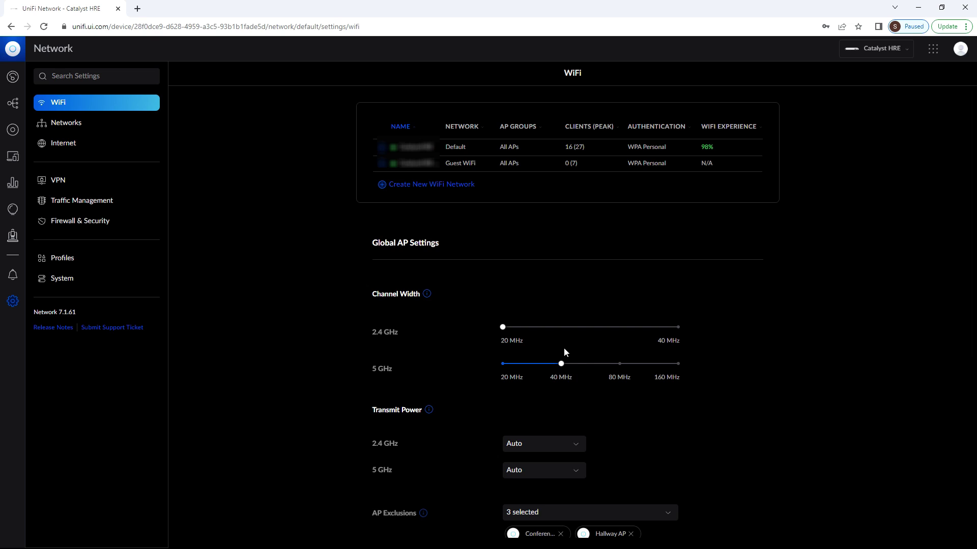
scroll(564, 349, down, 1)
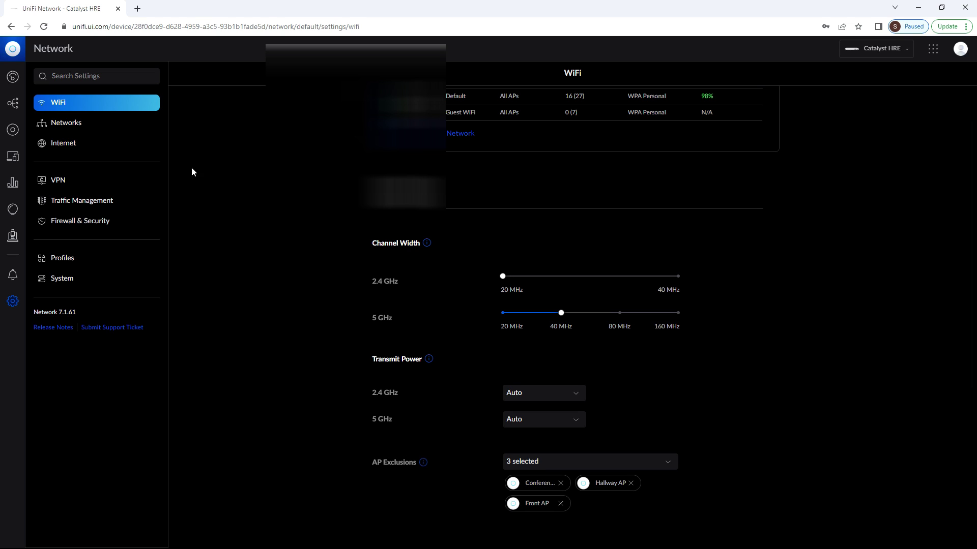
- Glance at the Networks list, then view Internet settings with WAN1 and WAN2 in Failover Only mode
click(111, 125)
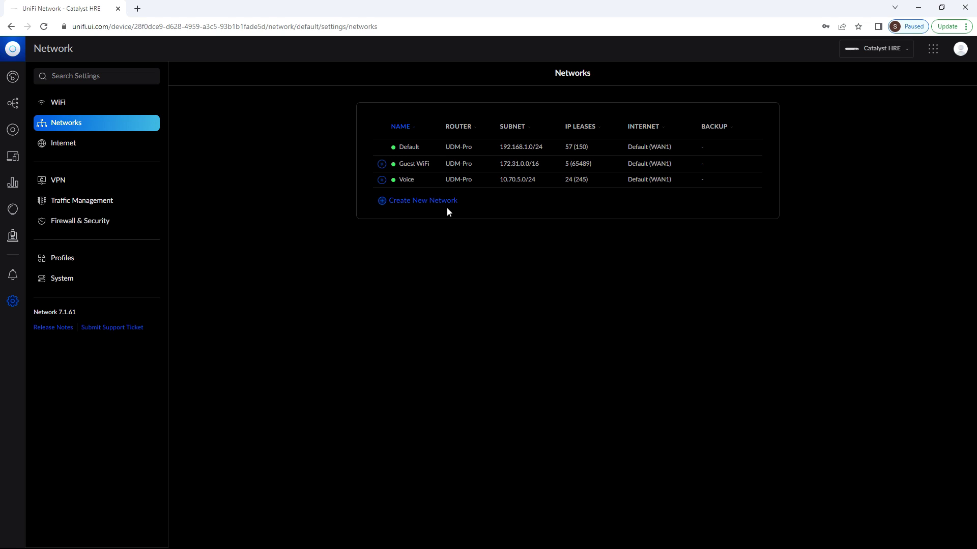
click(61, 143)
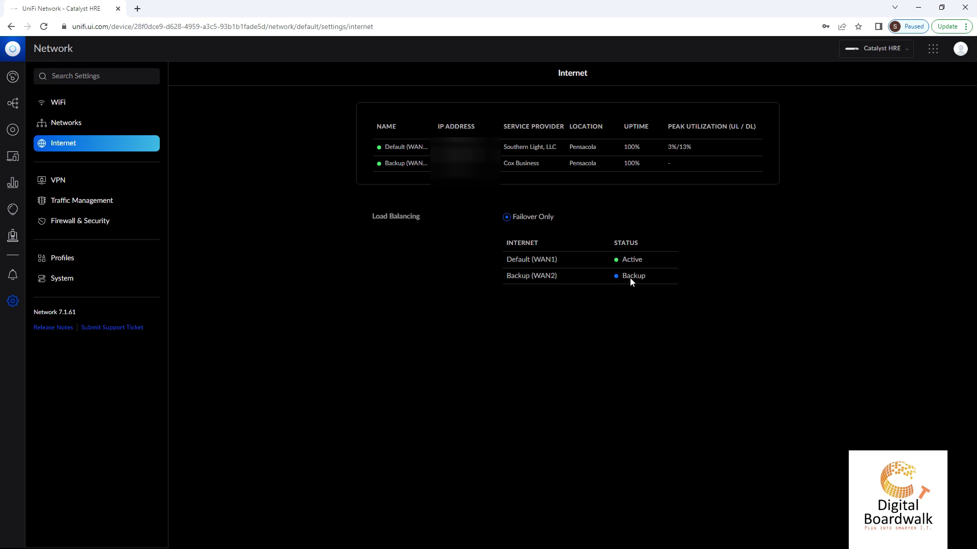
- Review the L2TP VPN server configuration, including the User Authentication info note
click(99, 191)
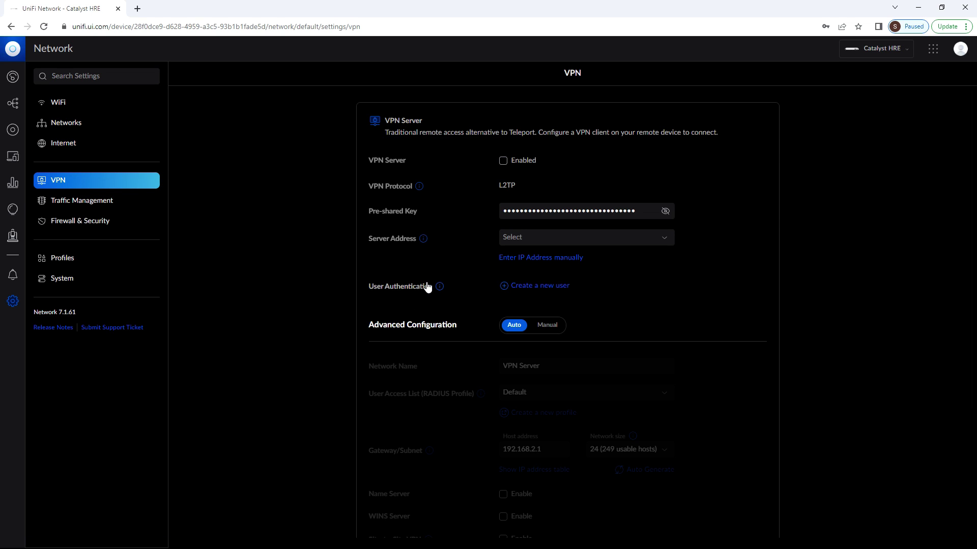
mouse_move(440, 292)
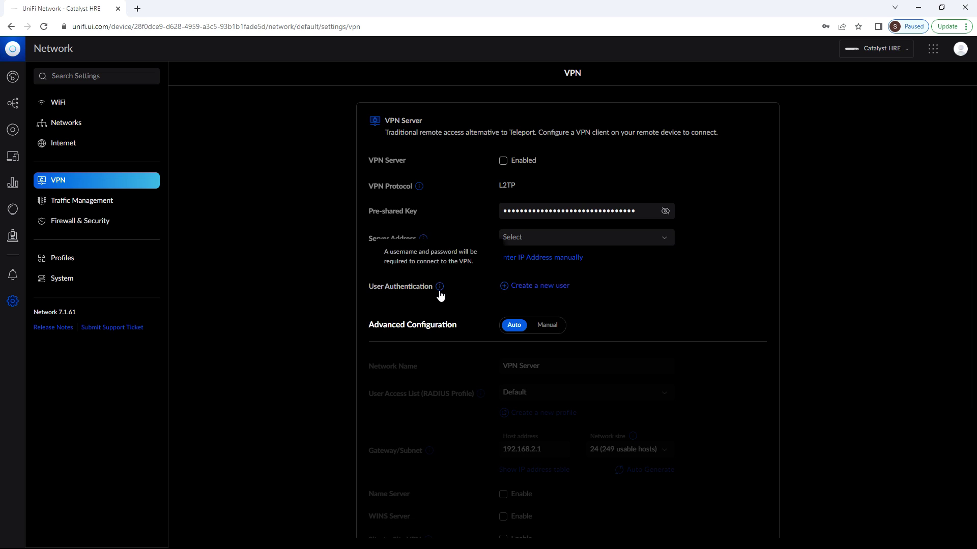
click(100, 201)
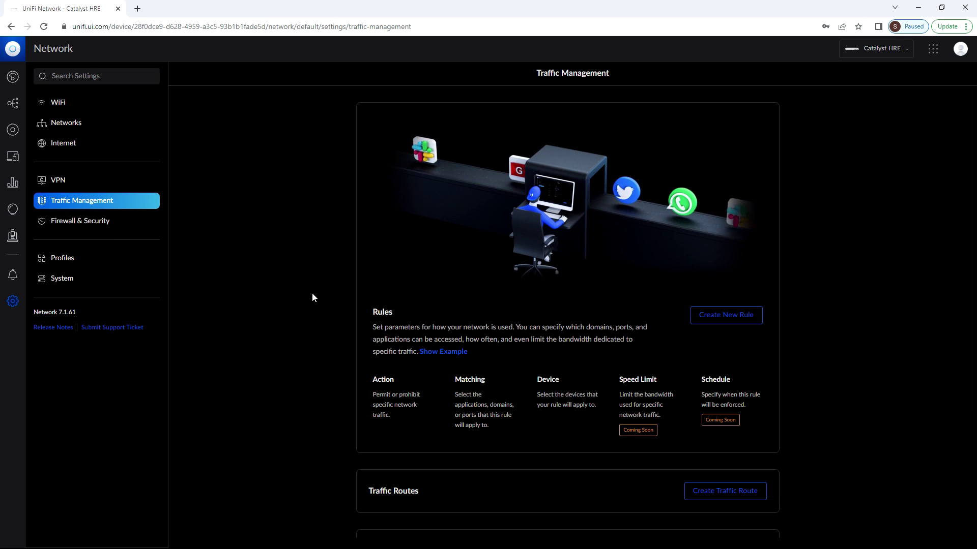
- Scroll Traffic Management's rules and routes down to the Traffic & Device Identification options
scroll(312, 298, down, 1)
scroll(313, 298, down, 3)
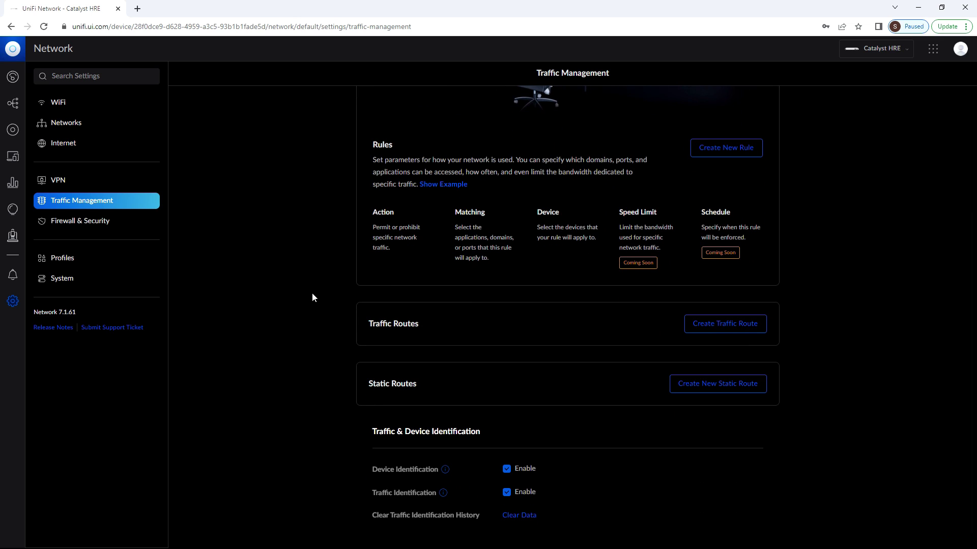
click(69, 225)
click(80, 204)
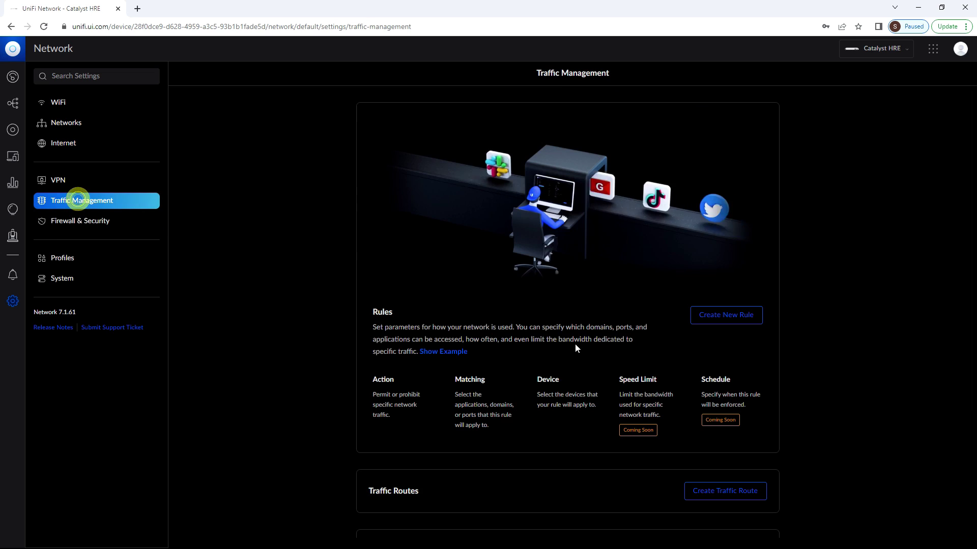
scroll(603, 389, down, 2)
scroll(604, 390, down, 2)
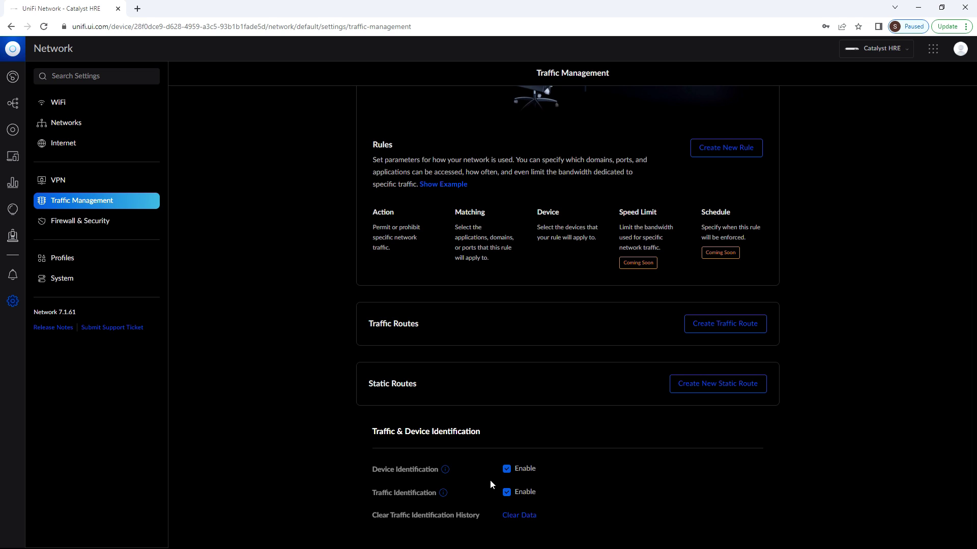
click(90, 224)
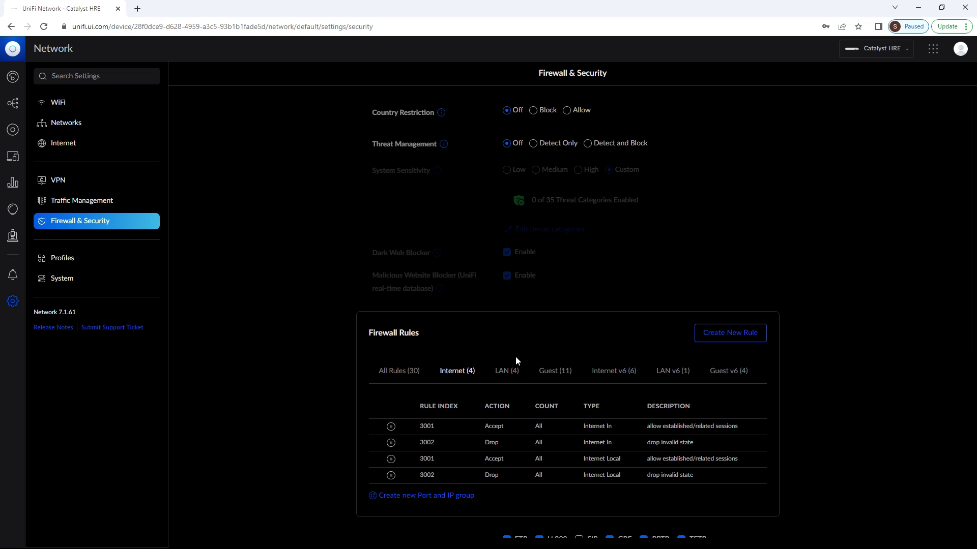
- Scroll Firewall & Security past the firewall rules and conntrack modules to Port Forwarding
scroll(515, 356, down, 1)
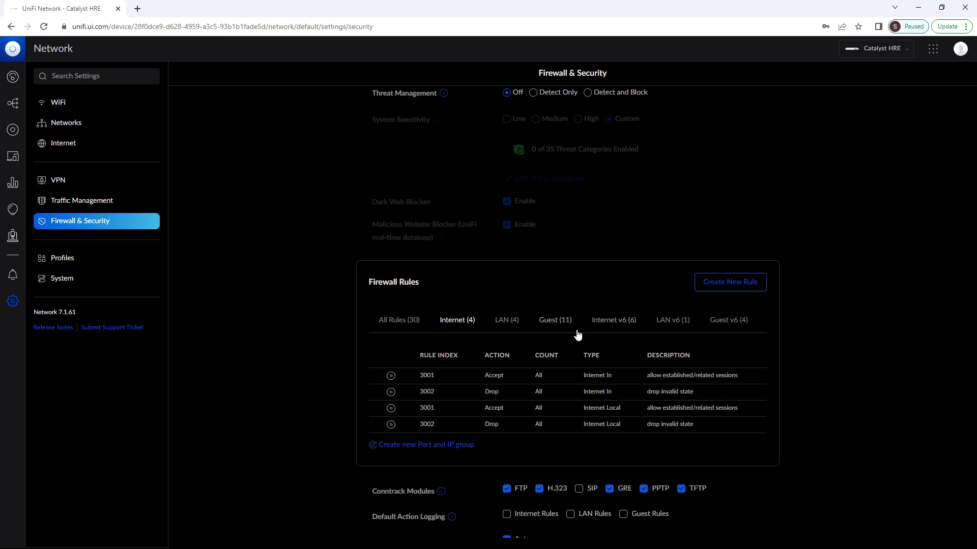
scroll(577, 335, down, 4)
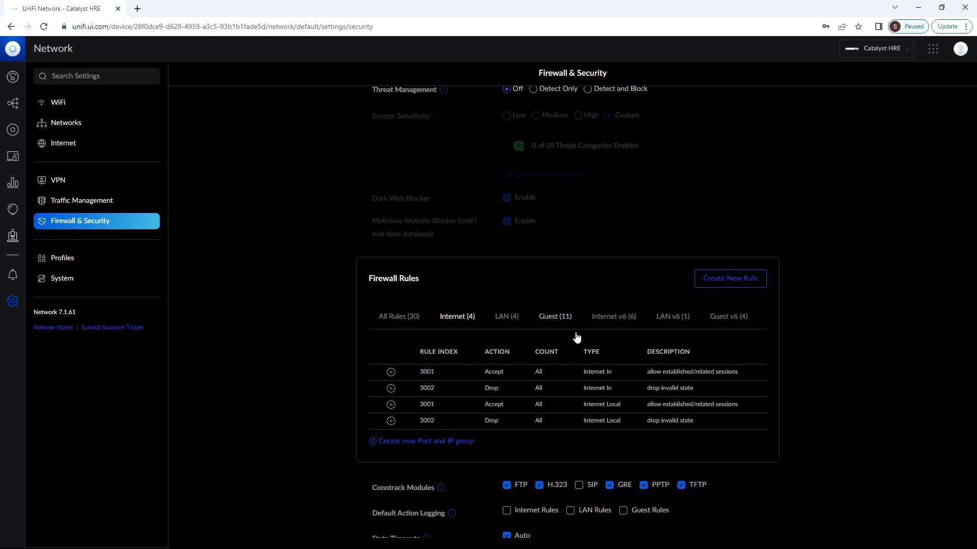
scroll(577, 336, down, 1)
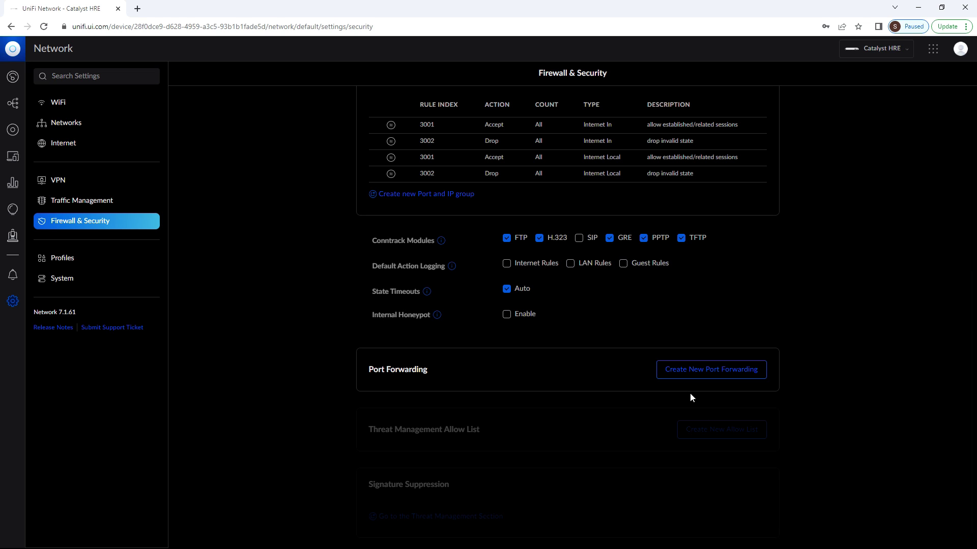
click(56, 281)
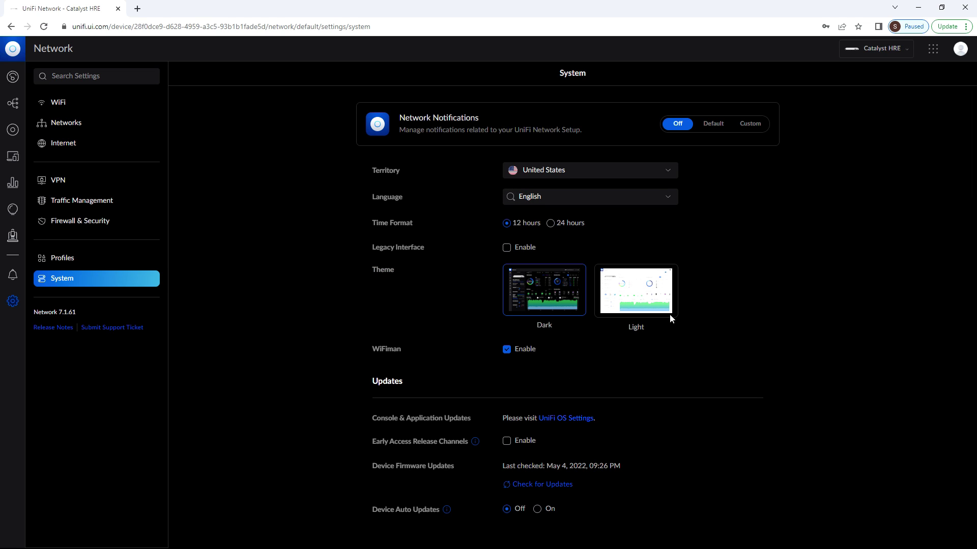
- Scroll System settings to the theme and device update schedule, then go back to the dashboard
scroll(670, 319, down, 1)
scroll(670, 318, down, 1)
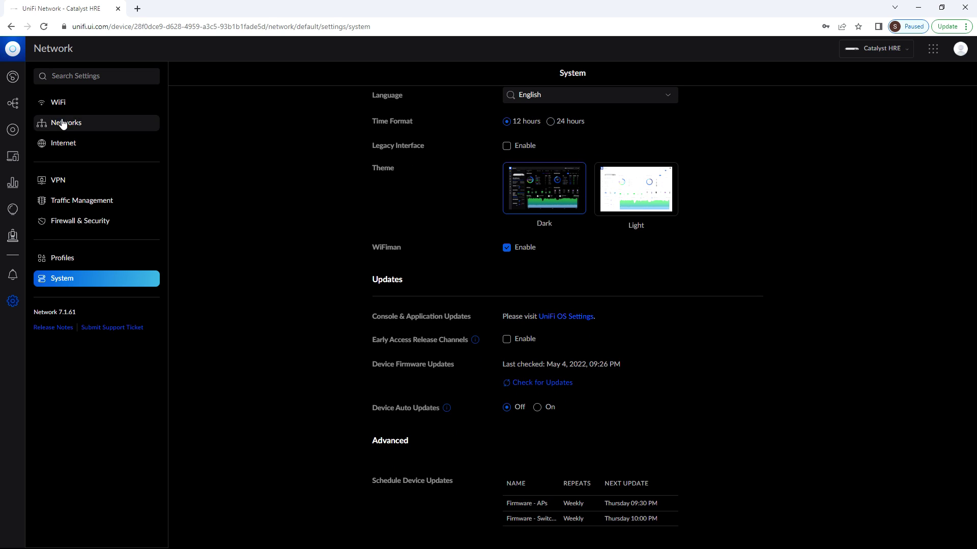
click(12, 77)
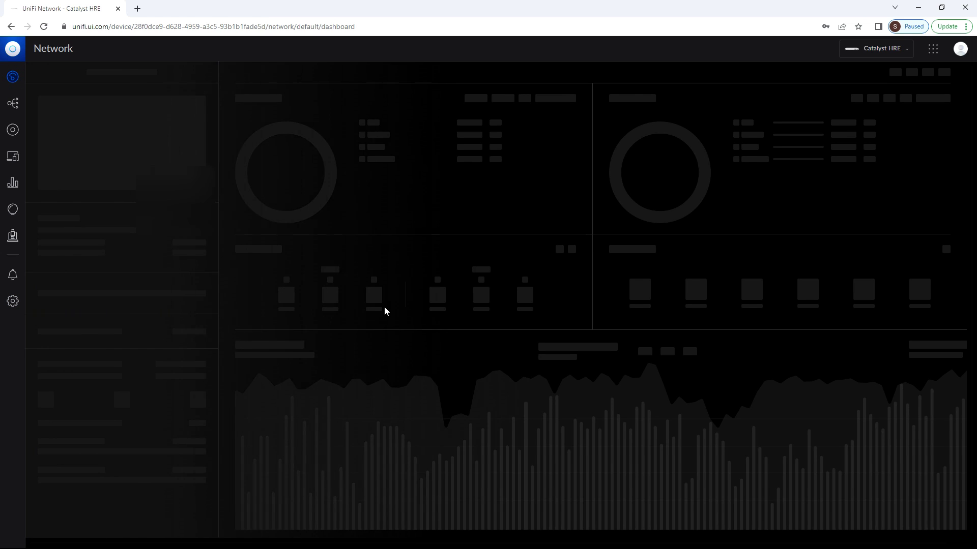